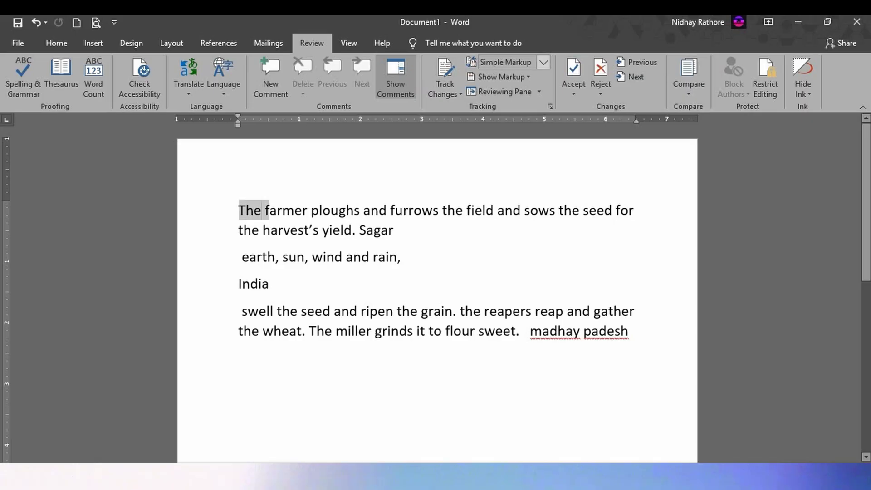
- Add a comment reading "Is good" to the word "farmer" in the first sentence
left_click(295, 210)
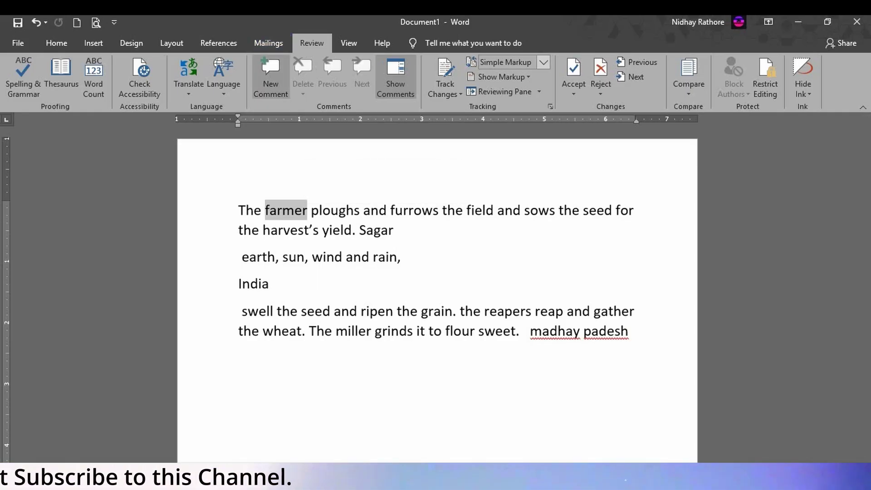
left_click(271, 75)
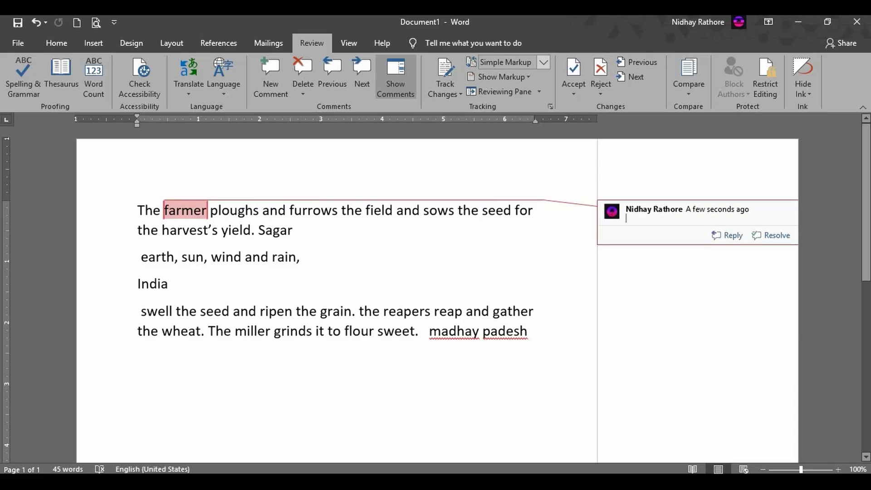
type("Is good")
left_click(293, 230)
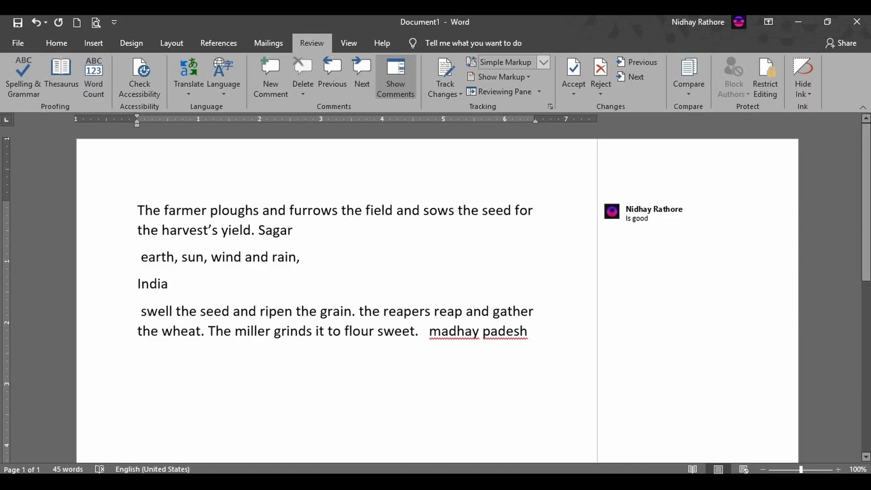
mouse_move(185, 210)
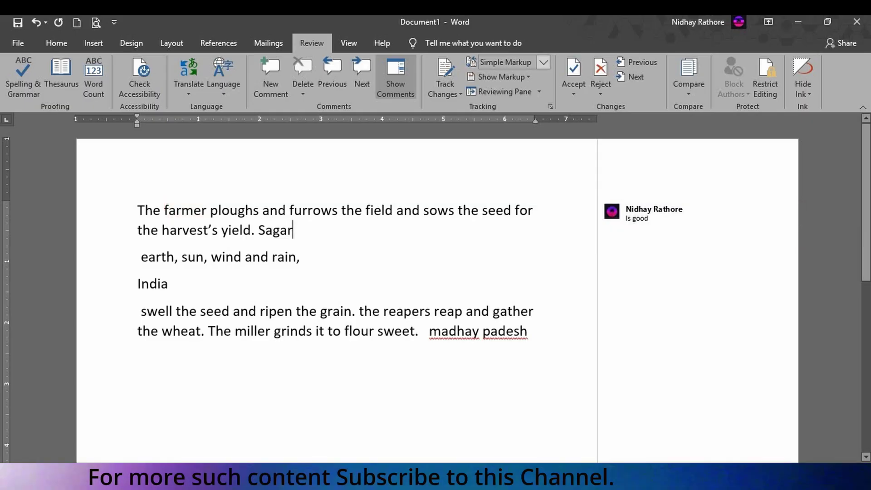
- Add a comment reading "bharat" to the word "India"
left_click_drag(137, 283, 177, 284)
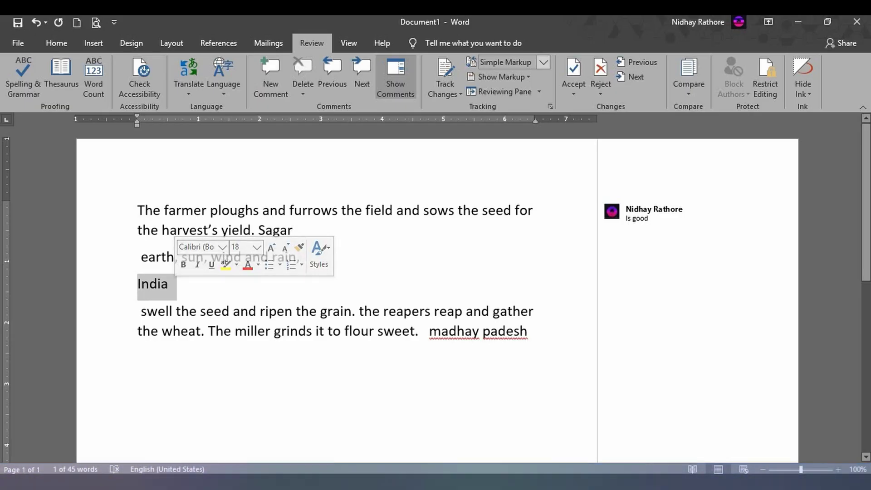
left_click(270, 77)
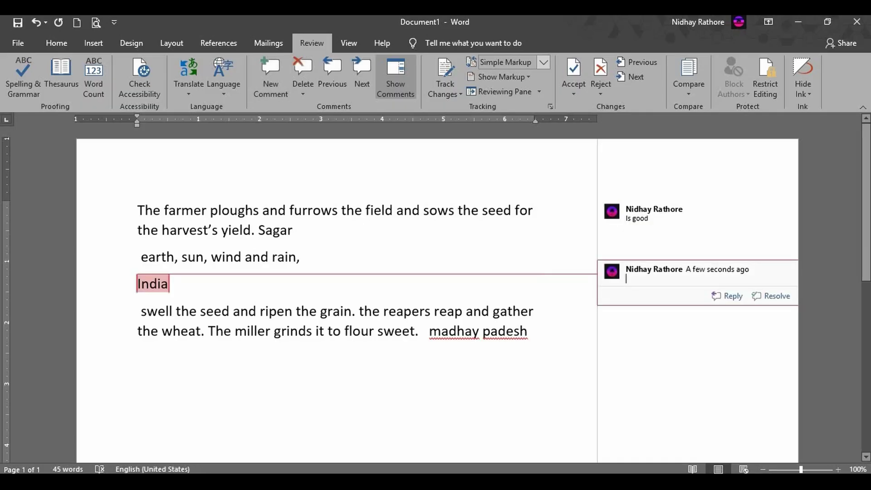
type("bhar")
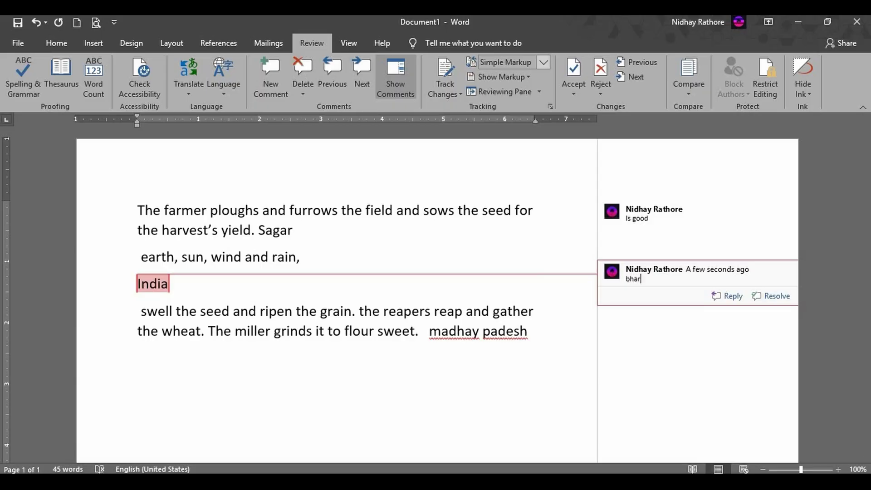
type("at")
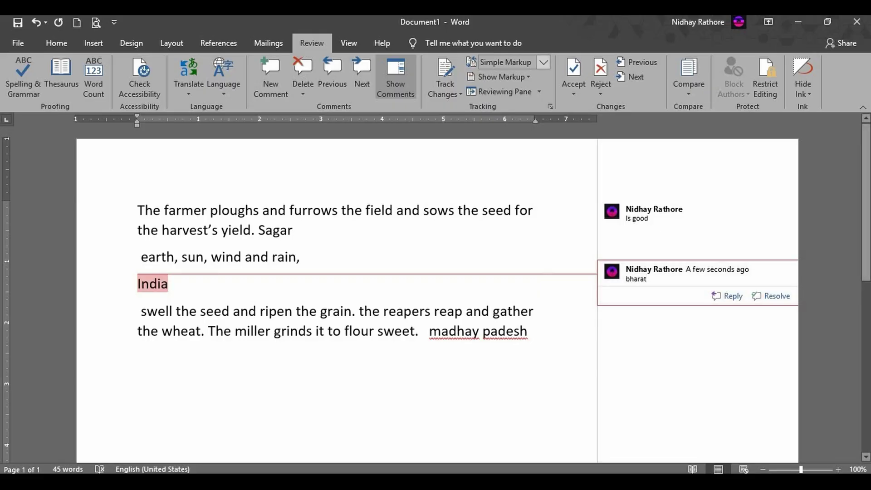
- Put "madhay padesh" on its own line and attach a comment reading "mp" to it
left_click(426, 331)
key("Return")
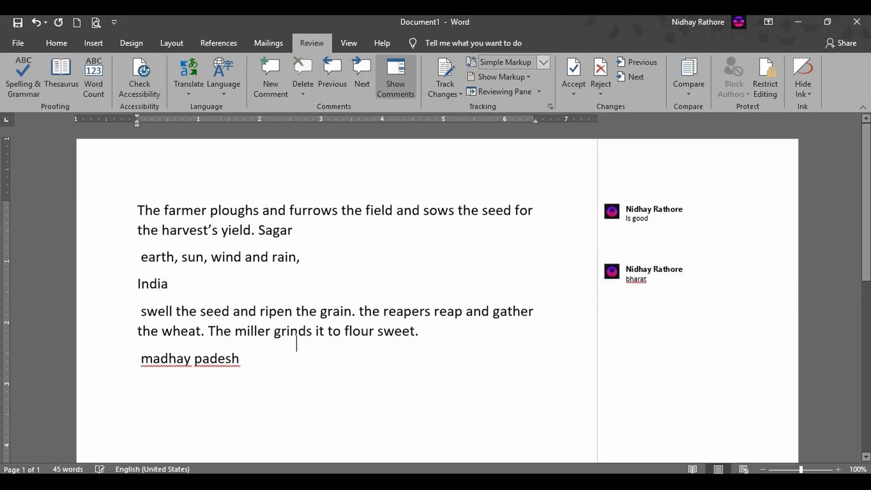
key("shift+End")
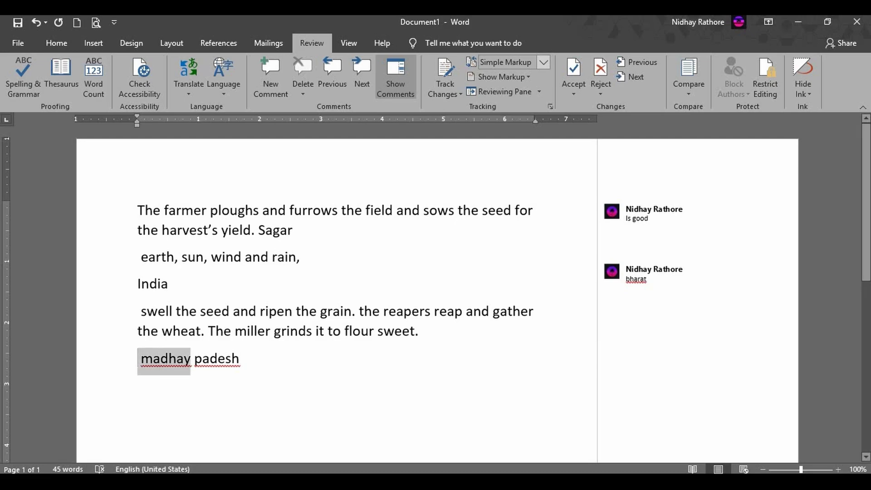
key("ctrl+alt+m")
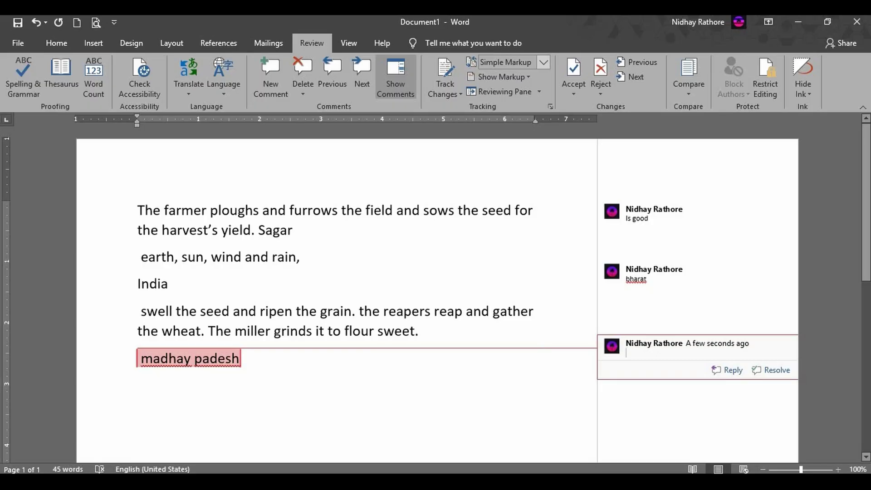
type("mp")
left_click(297, 256)
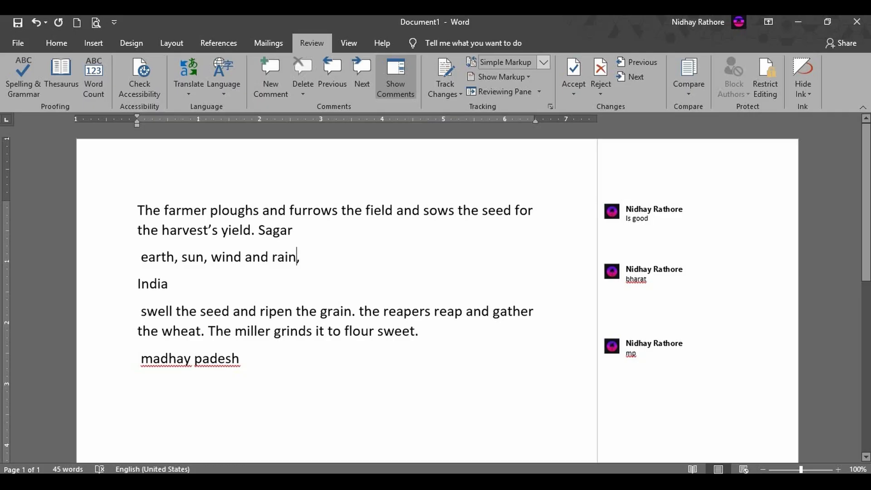
- Reply to the "mp" comment three times, with "bhopal", "sagar" and "dewash"
left_click(210, 358)
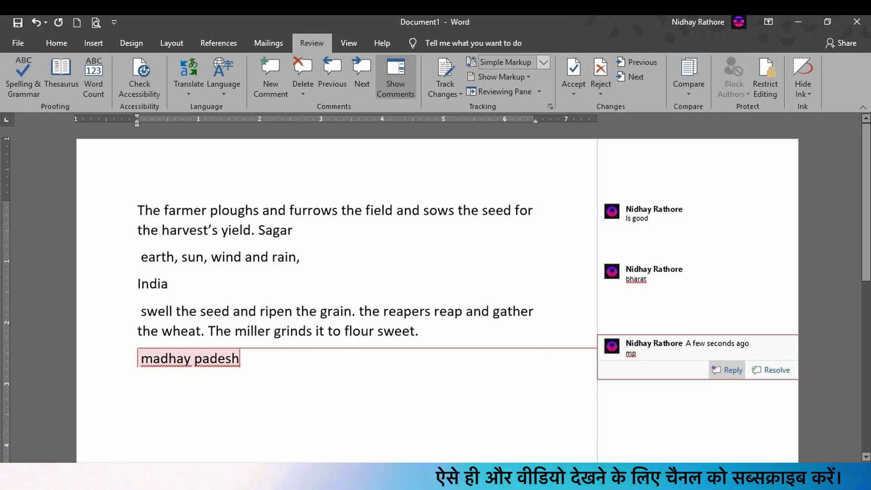
left_click(726, 369)
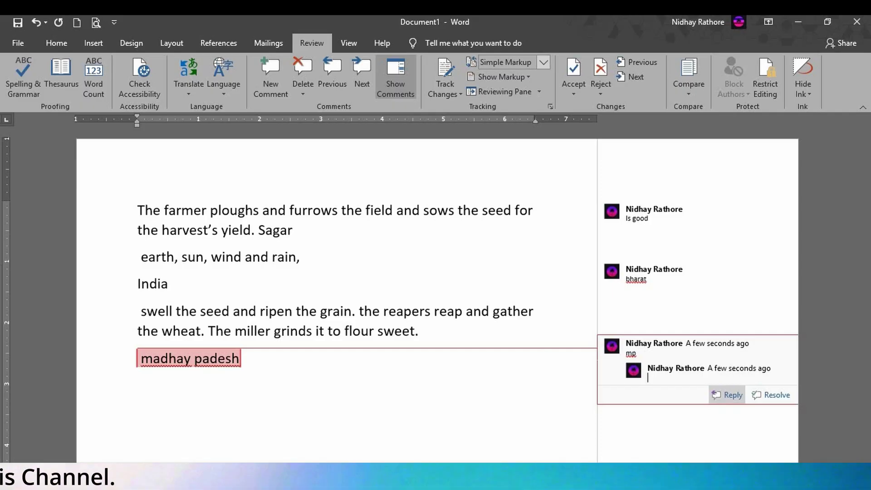
type("bh")
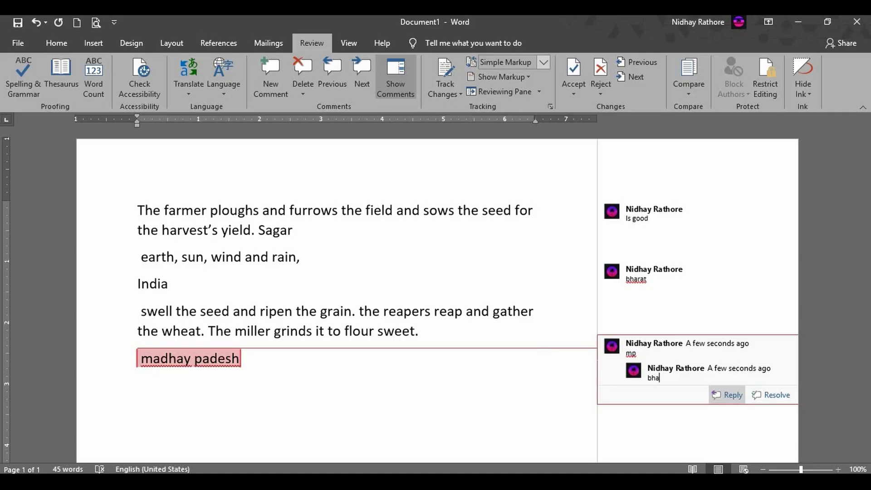
type("opal")
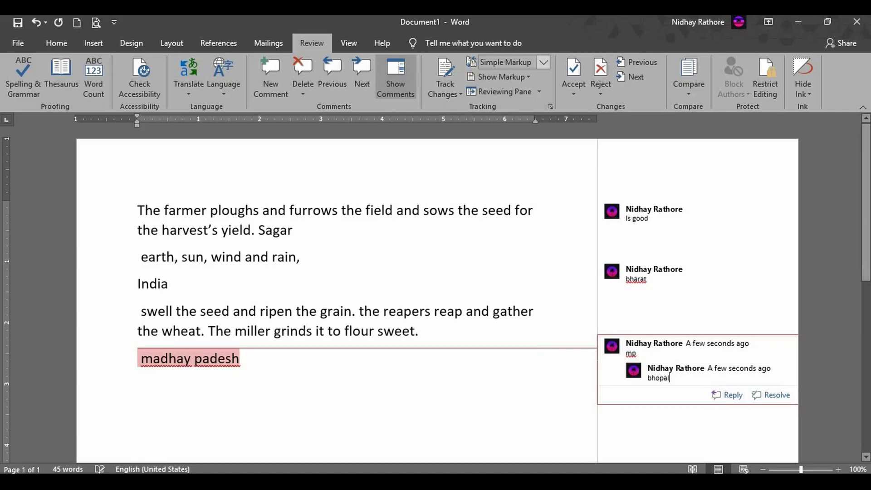
left_click(727, 394)
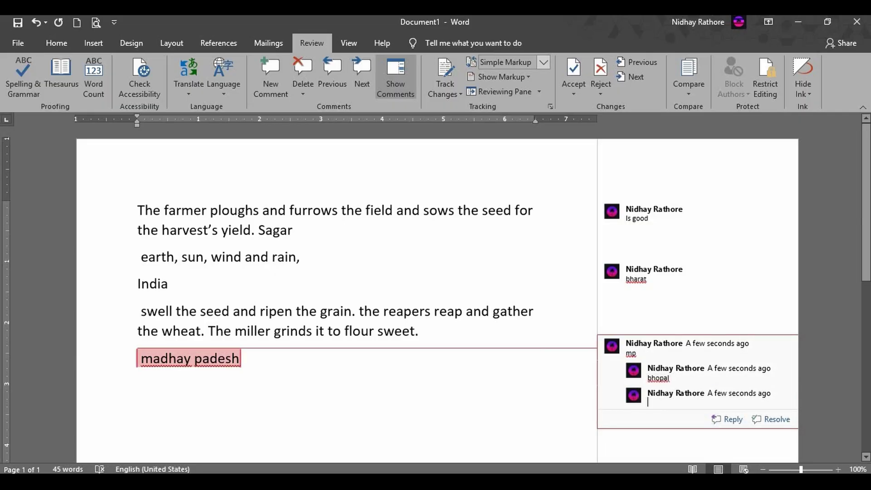
type("sagar")
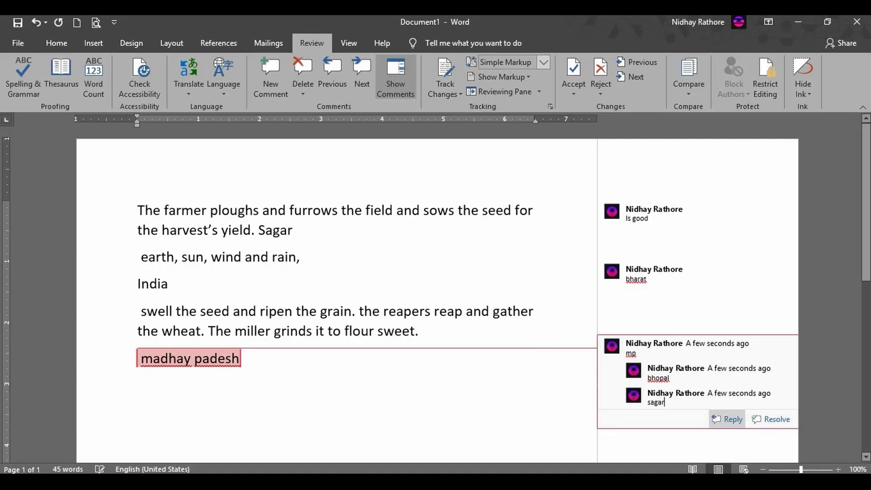
left_click(726, 418)
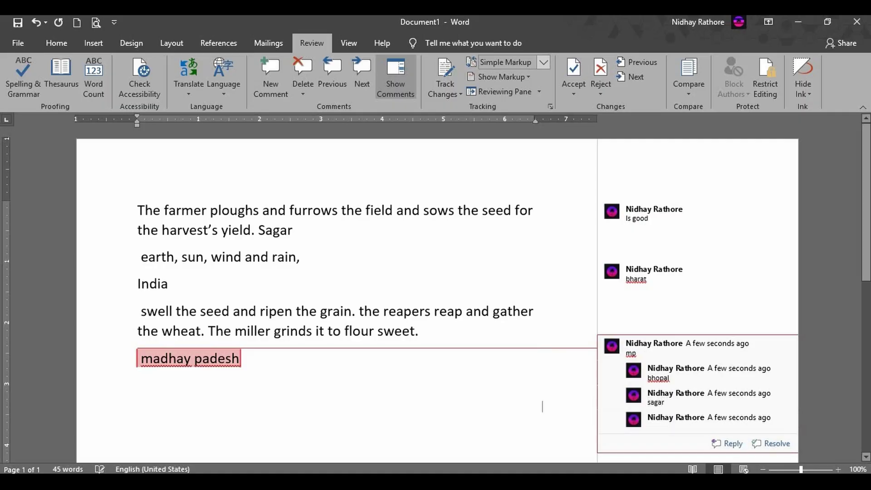
type("d")
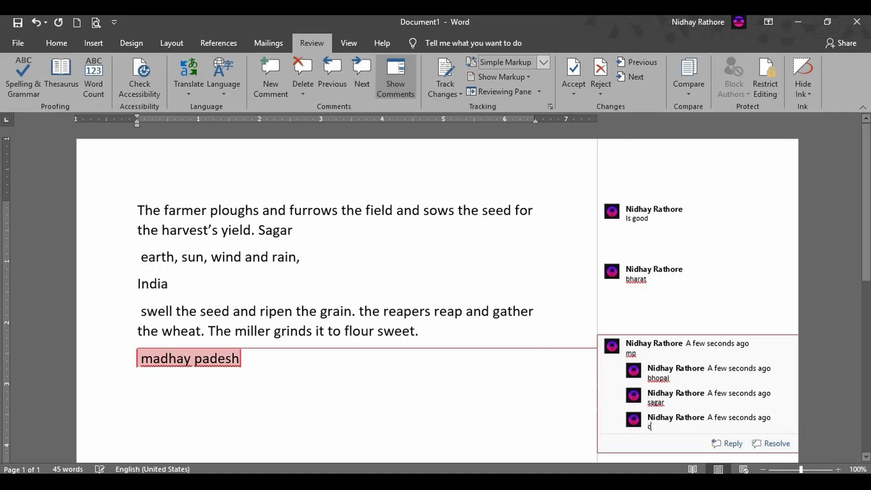
type("ewash")
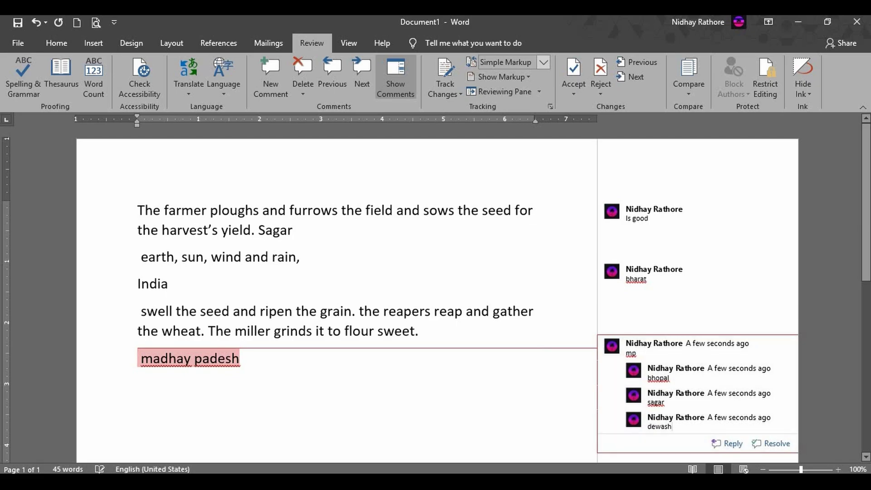
key("Escape")
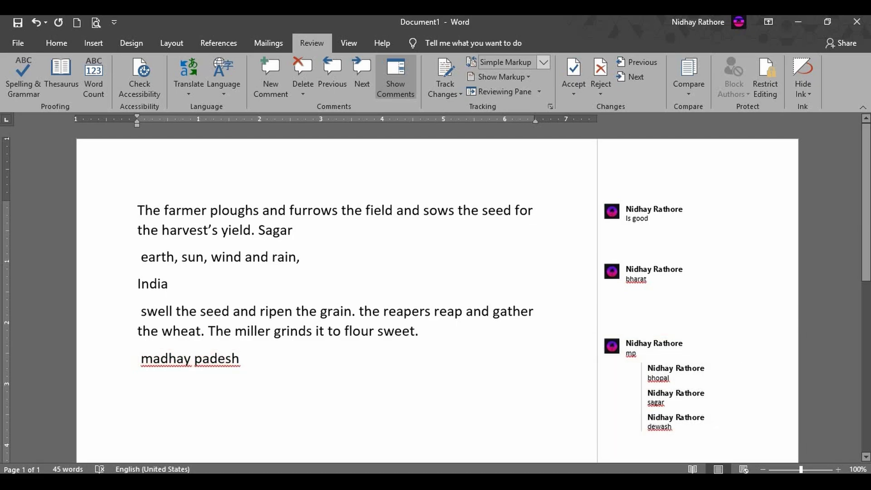
- Toggle the display of comments alongside the document, leaving them collapsed to balloons in the page margin
left_click(239, 358)
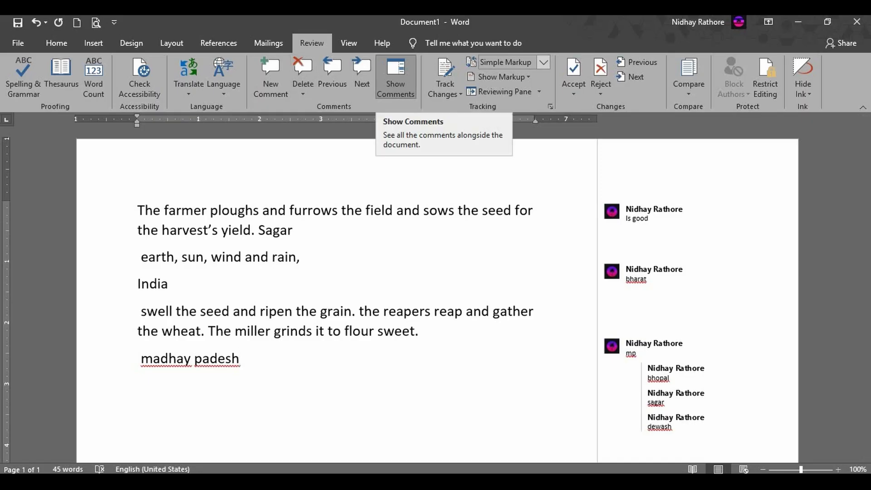
left_click(395, 77)
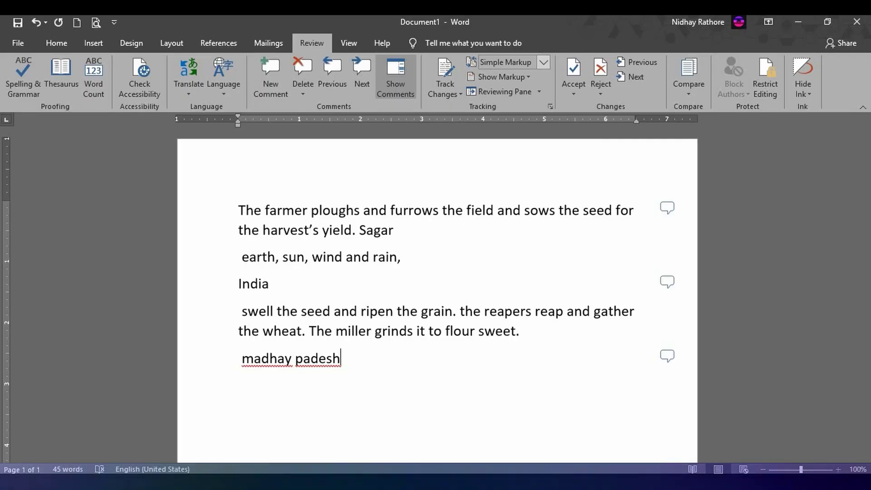
left_click(396, 77)
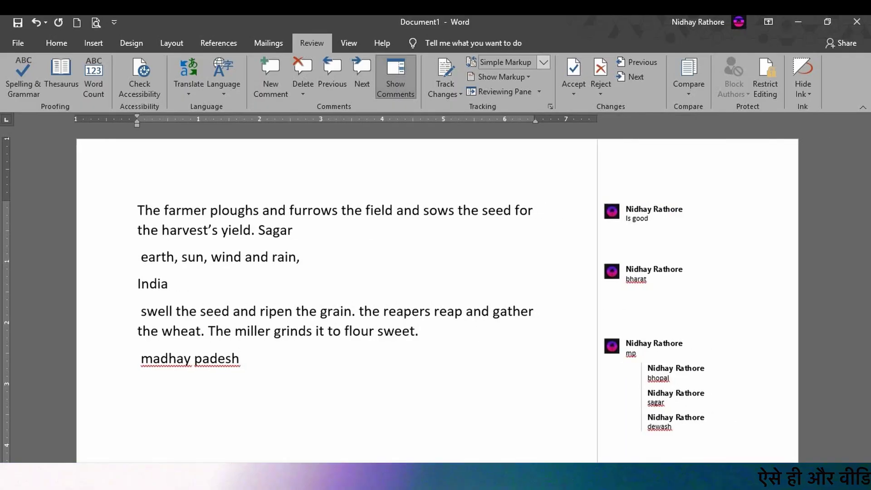
left_click(395, 77)
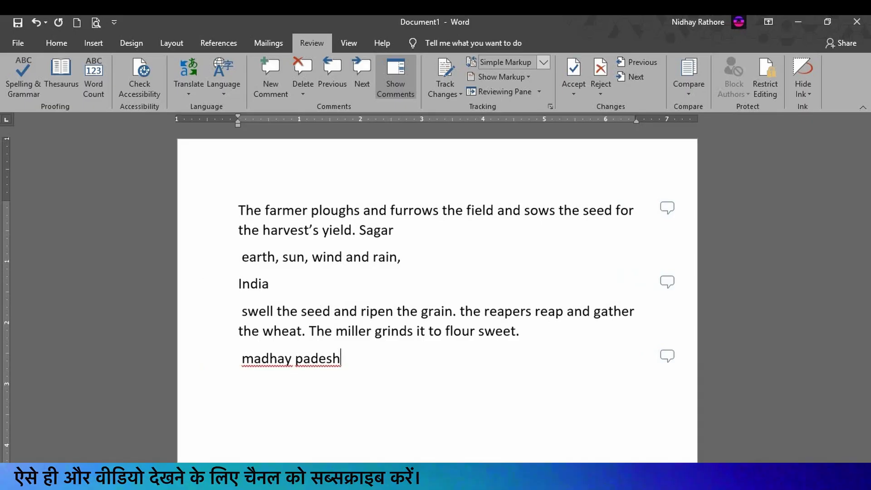
- View the collapsed comments on "farmer" and "India" one after the other, closing each after reading
left_click(666, 207)
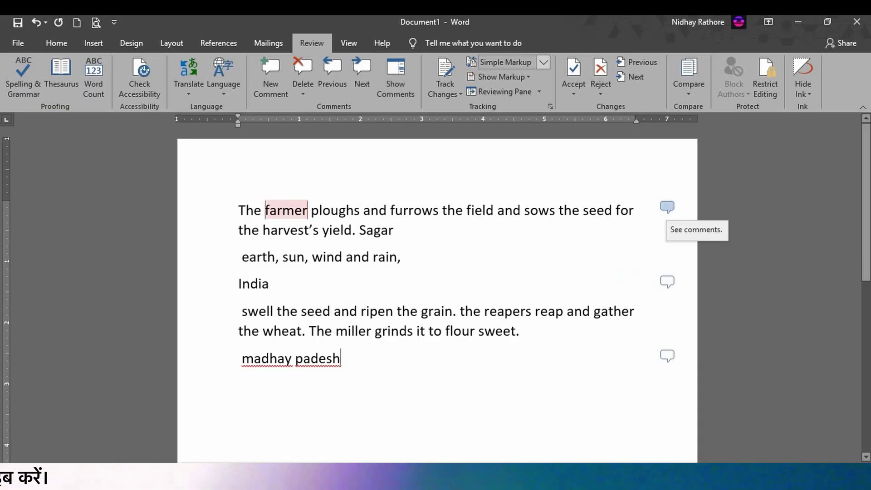
left_click(667, 207)
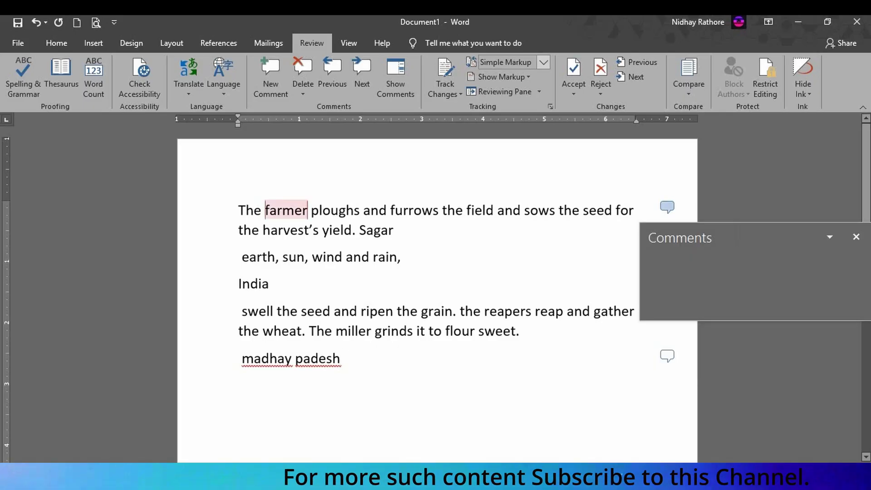
mouse_move(705, 260)
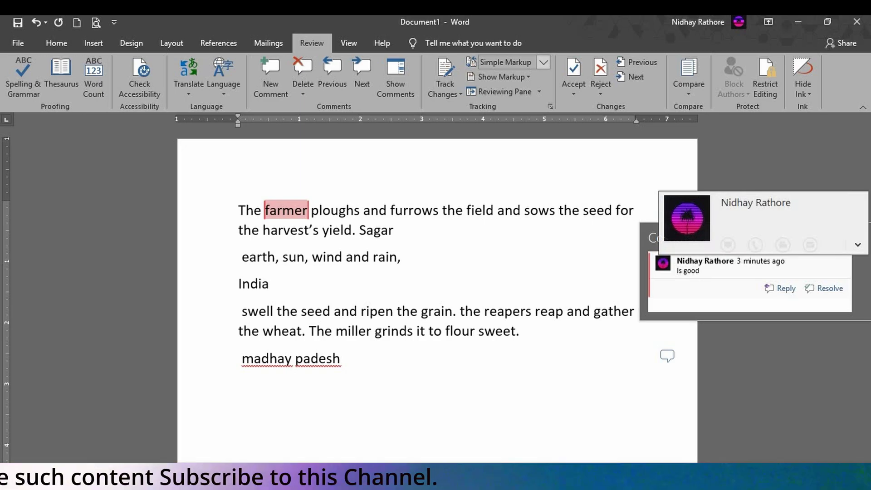
left_click(401, 256)
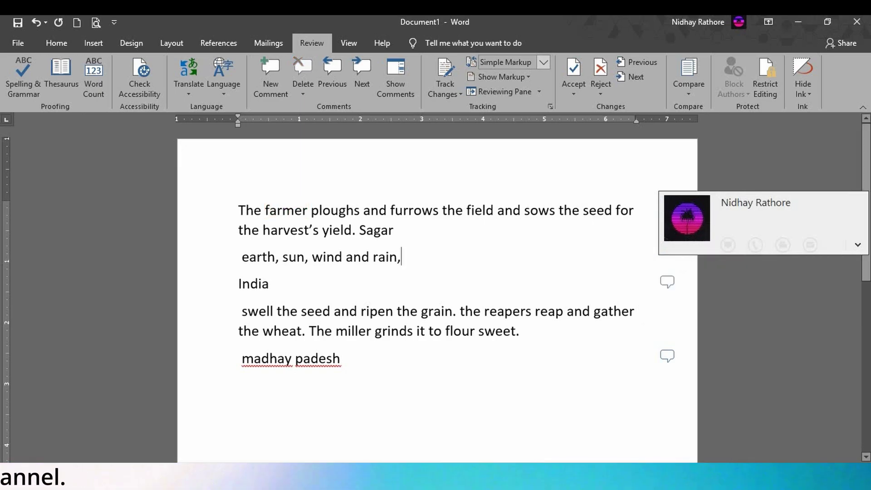
left_click(666, 281)
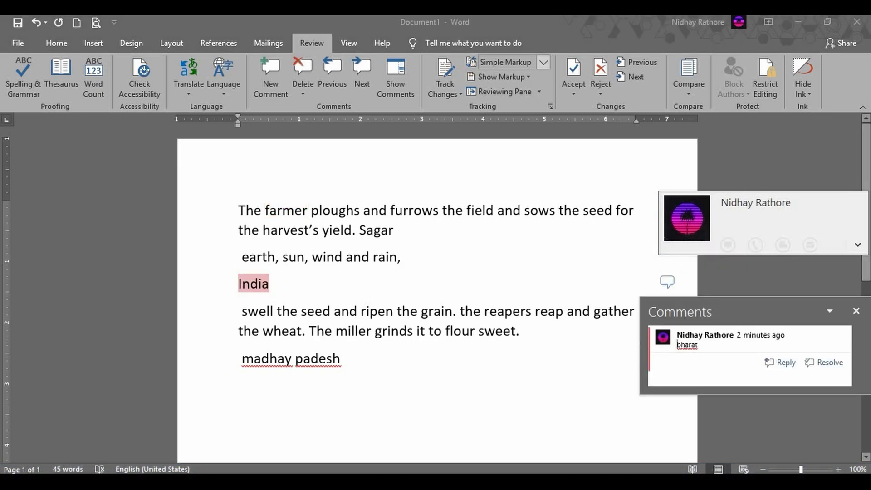
left_click(401, 257)
- View the collapsed comment thread on "madhay padesh", close it, and open it again
left_click(340, 358)
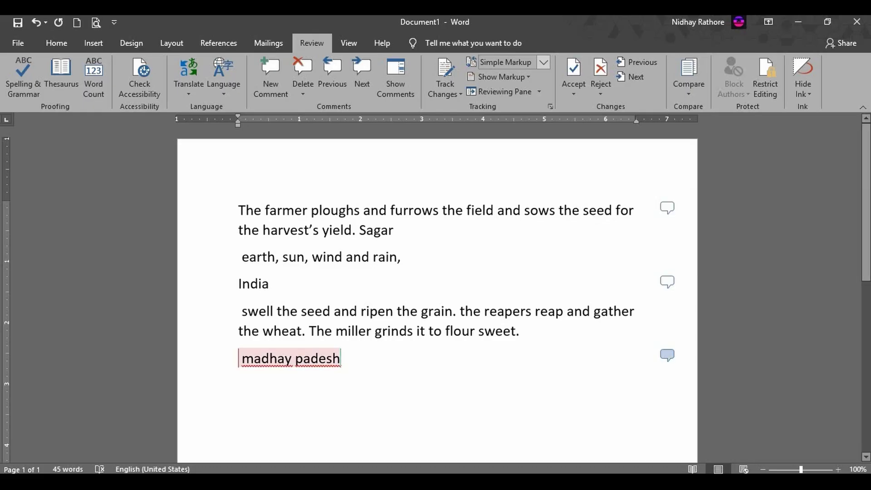
left_click(666, 355)
left_click(458, 356)
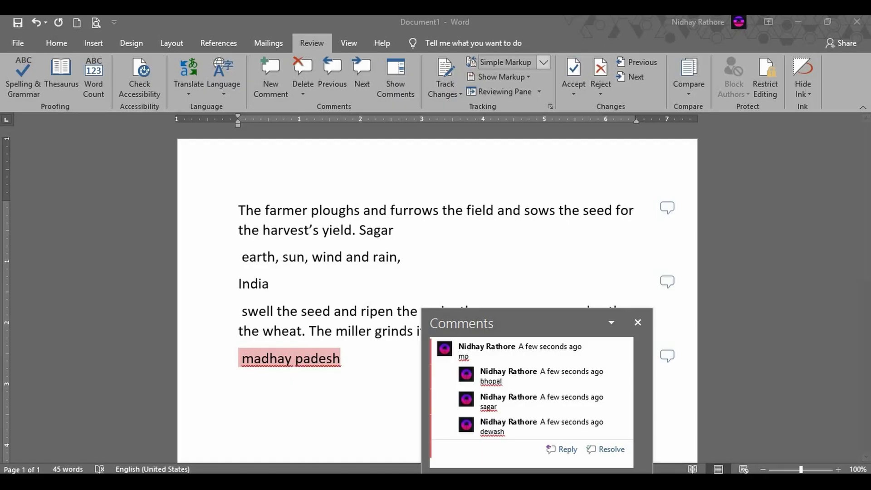
key("Escape")
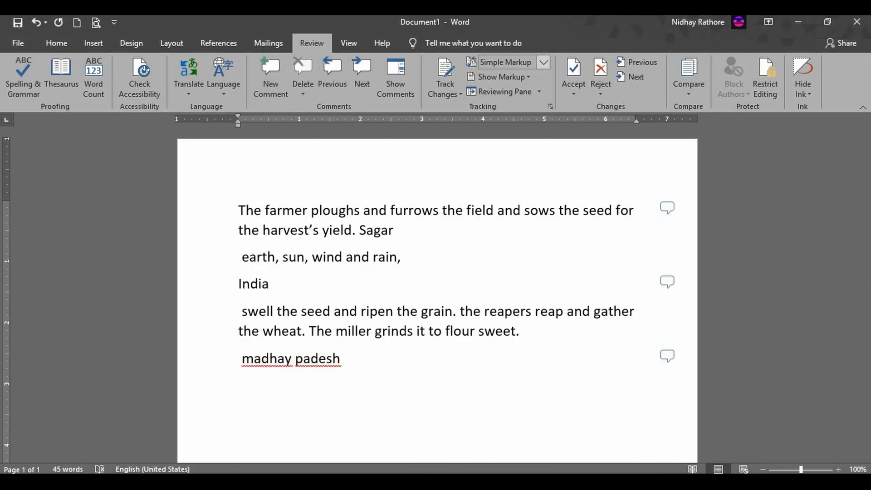
left_click(666, 356)
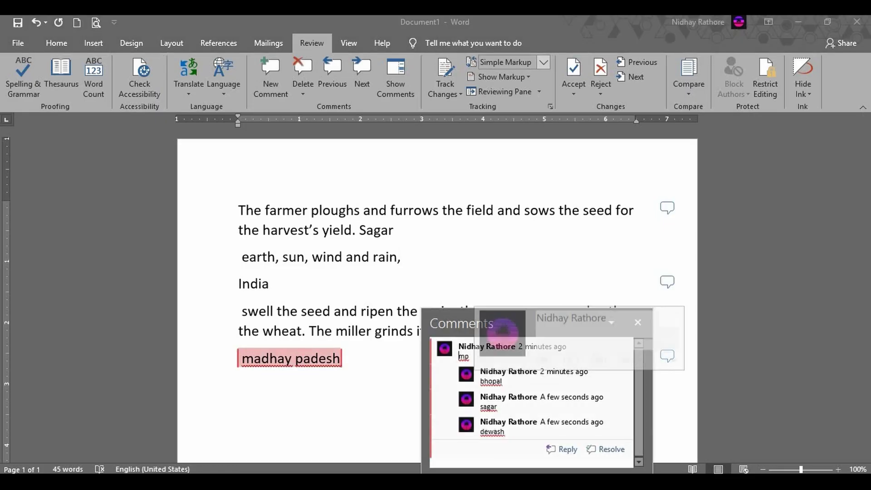
- Delete the "bhopal" reply from the comment thread on "madhay padesh"
double_click(490, 381)
mouse_move(481, 346)
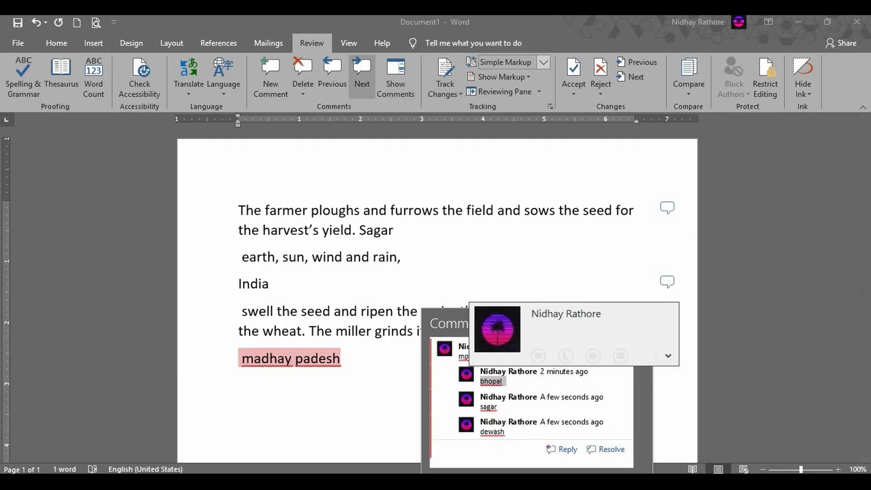
left_click(302, 94)
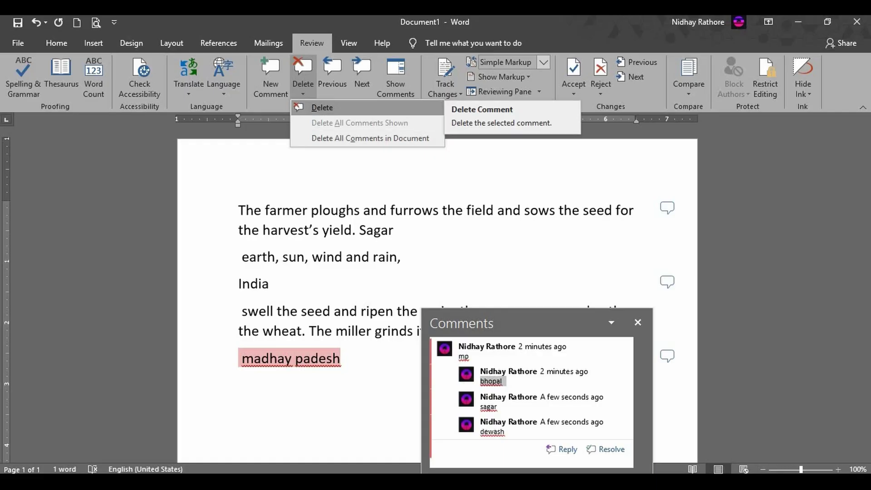
left_click(322, 108)
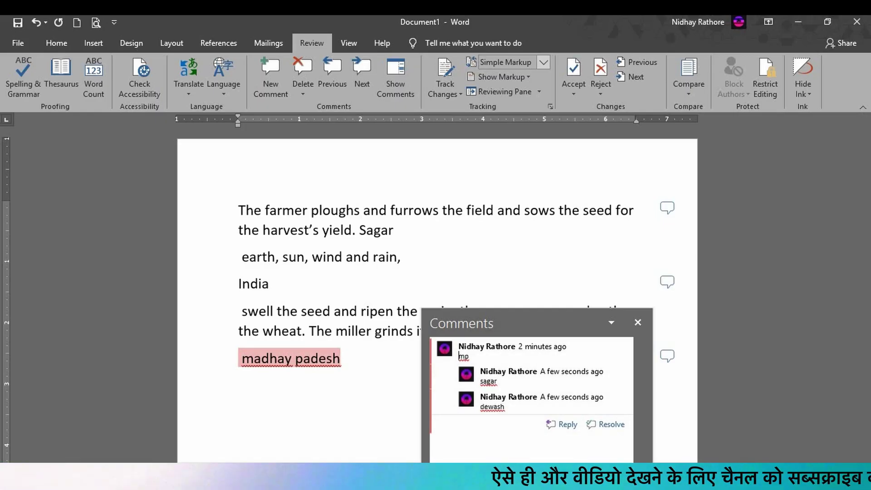
- Move the comments pop-up higher and over the page's right edge, then resize it wider and shorter
left_click(611, 322)
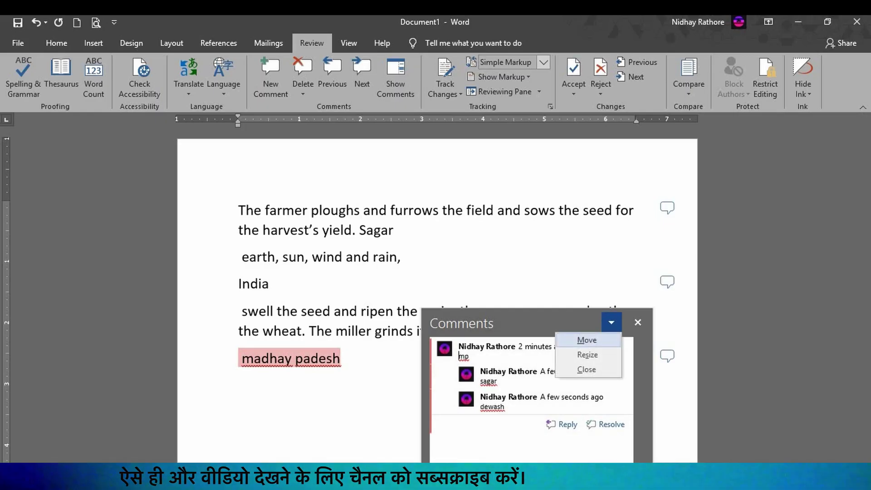
key("Return")
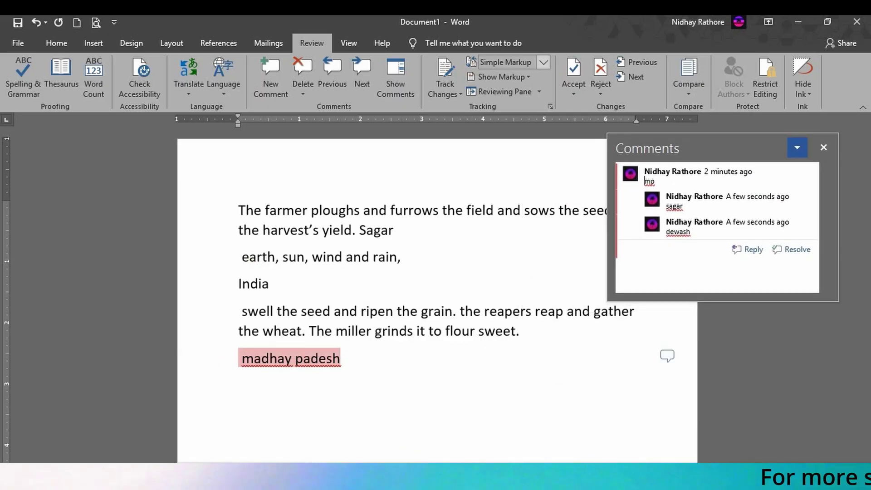
left_click(797, 147)
key("Down")
key("Down")
key("Return")
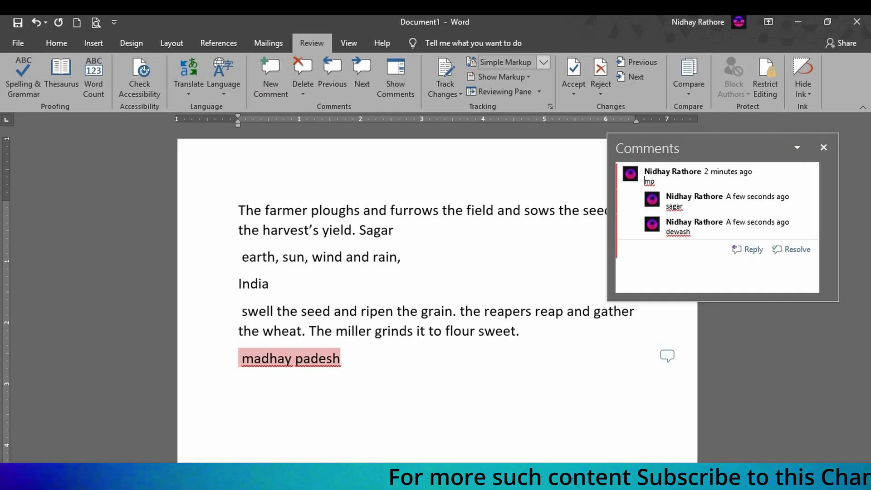
key("Right")
key("Right")
key("Up")
key("Up")
key("Return")
- Close the comments pop-up for "madhay padesh" using its own window options
key("ctrl+space")
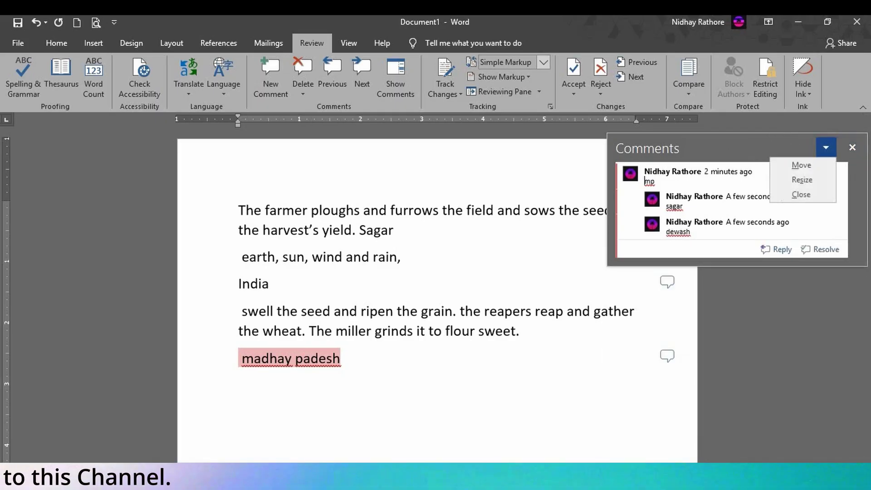
key("Down")
key("Down")
key("Down")
key("Return")
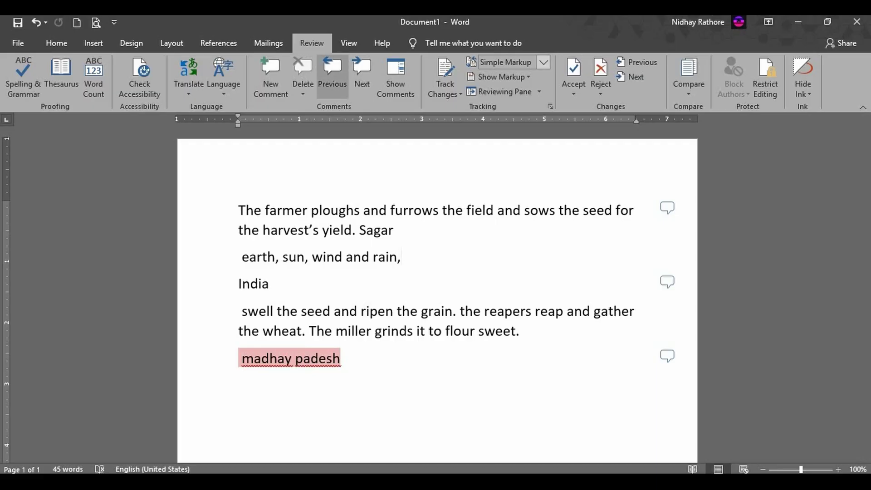
- Step backward through the comments, from the one on "farmer" to the "sagar" reply on "madhay padesh"
left_click(331, 75)
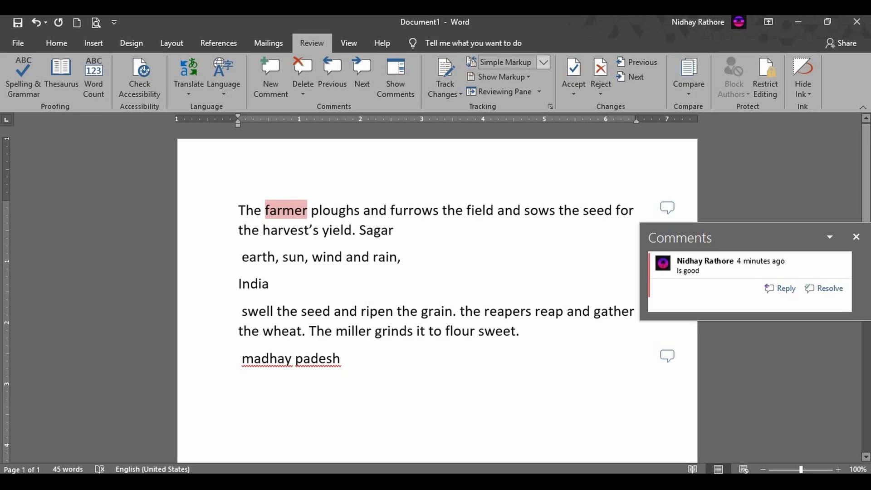
left_click(332, 75)
left_click(332, 75)
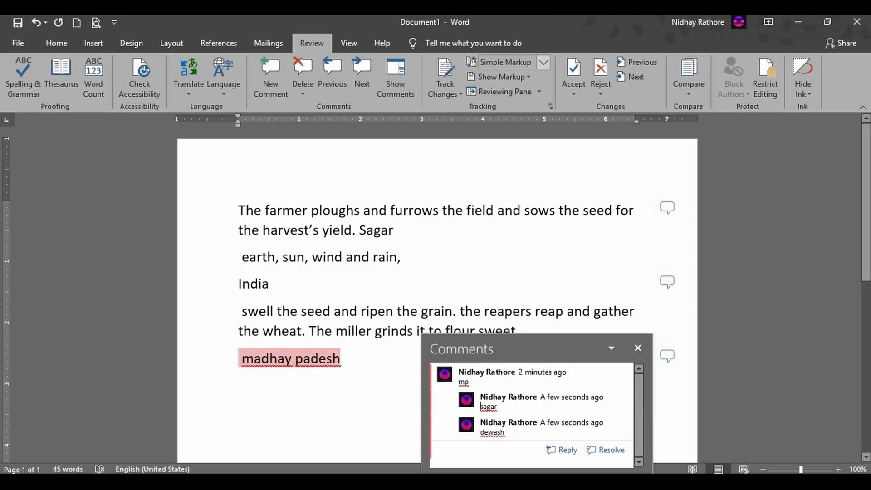
- Step forward from the first paragraph through the comments on "India" and "madhay padesh"
left_click(367, 208)
left_click(361, 72)
left_click(361, 72)
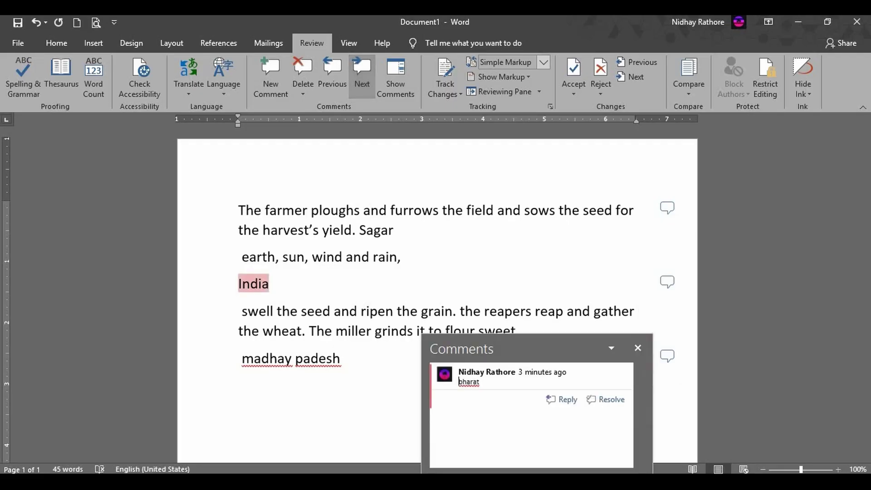
left_click(361, 72)
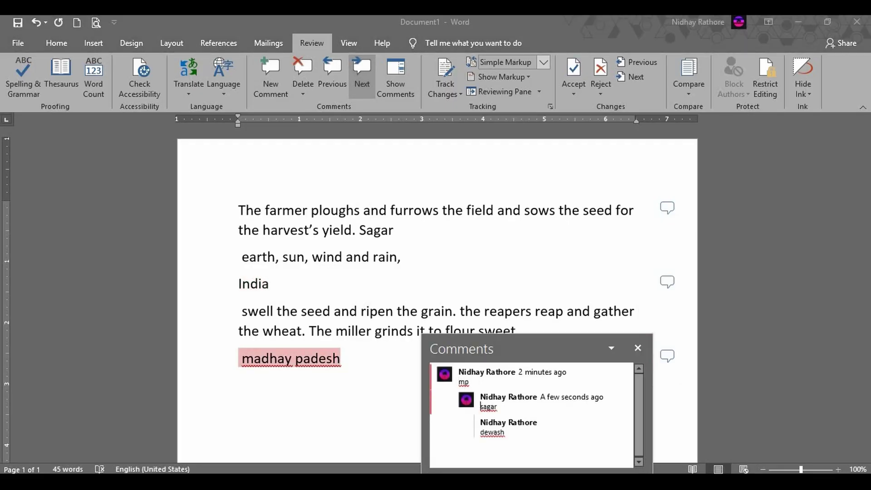
mouse_move(486, 372)
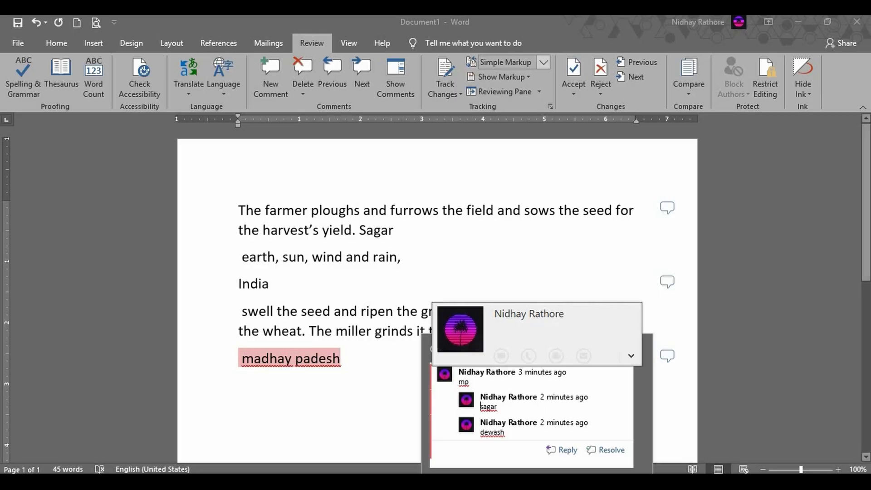
- From the end of "earth, sun, wind and rain,", view the previous comment, close it, and go forward to the "mp" comment
left_click(401, 257)
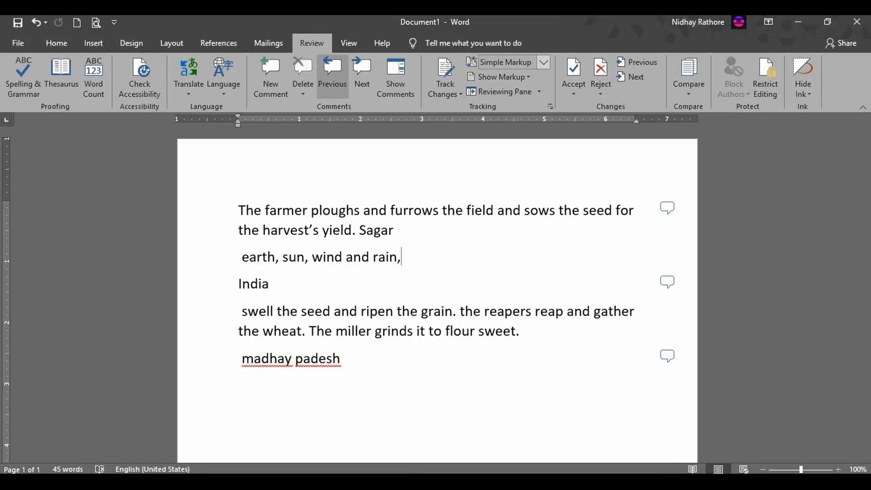
left_click(332, 73)
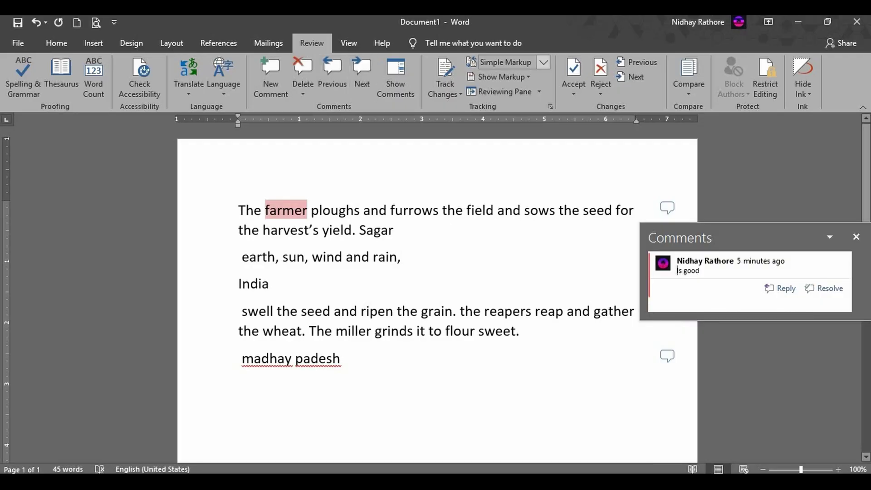
key("Escape")
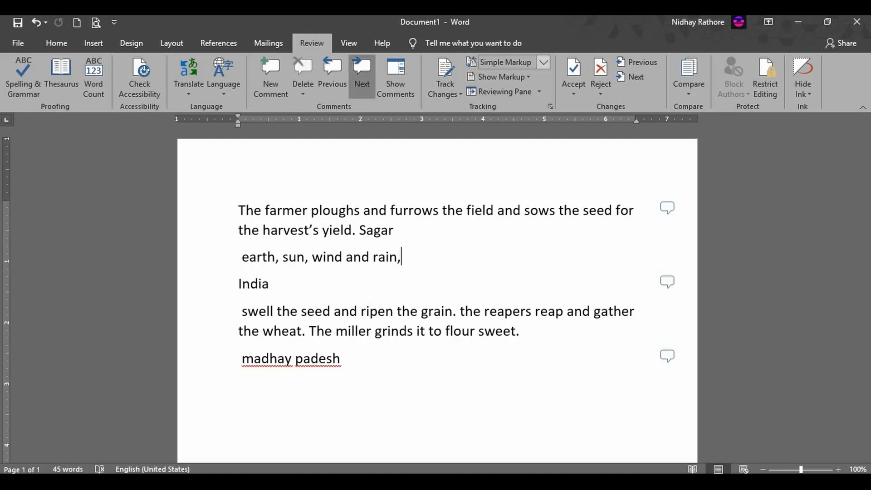
left_click(361, 75)
left_click(361, 75)
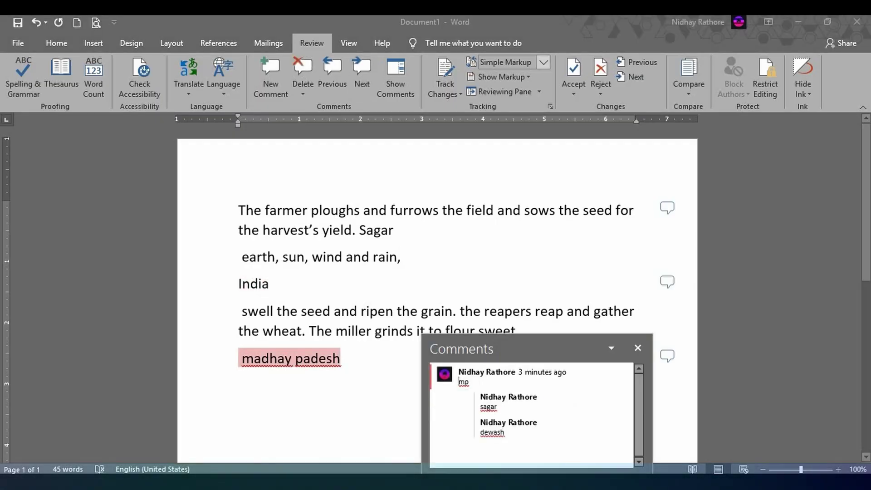
- Show all comments in full alongside the document and collapse them to balloons again
left_click(395, 77)
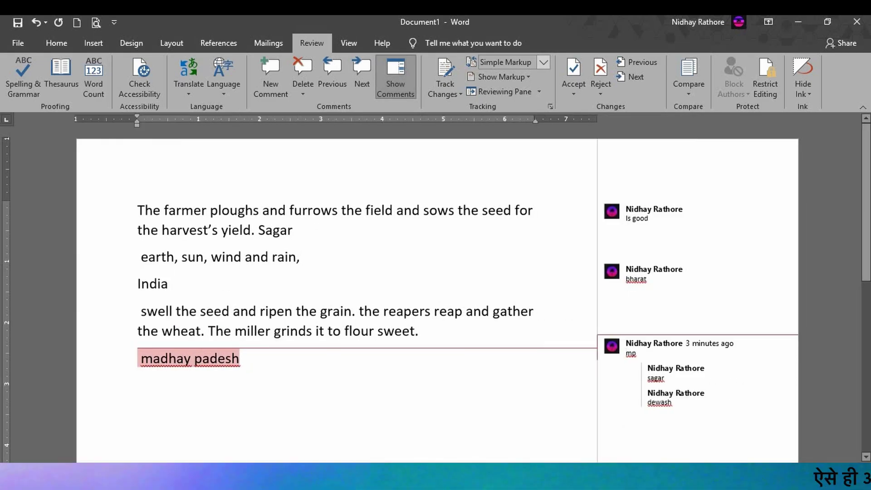
left_click(395, 77)
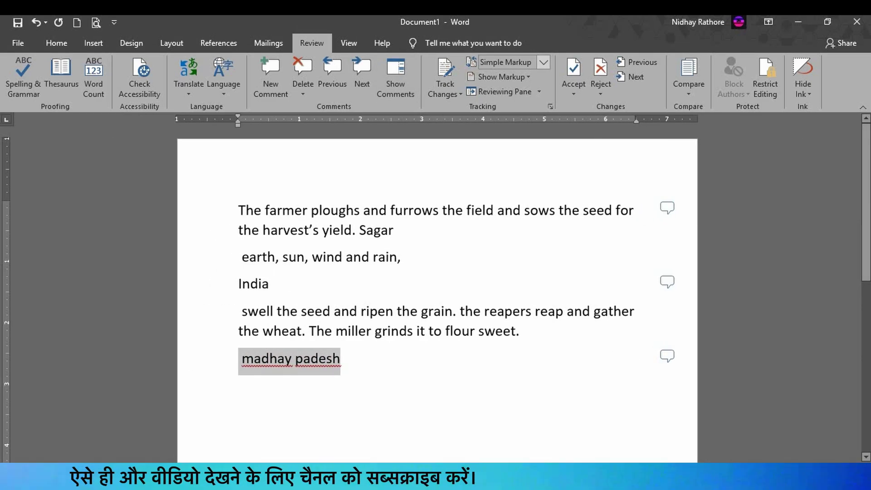
- Delete all comments in the document and leave no text selected
left_click(302, 90)
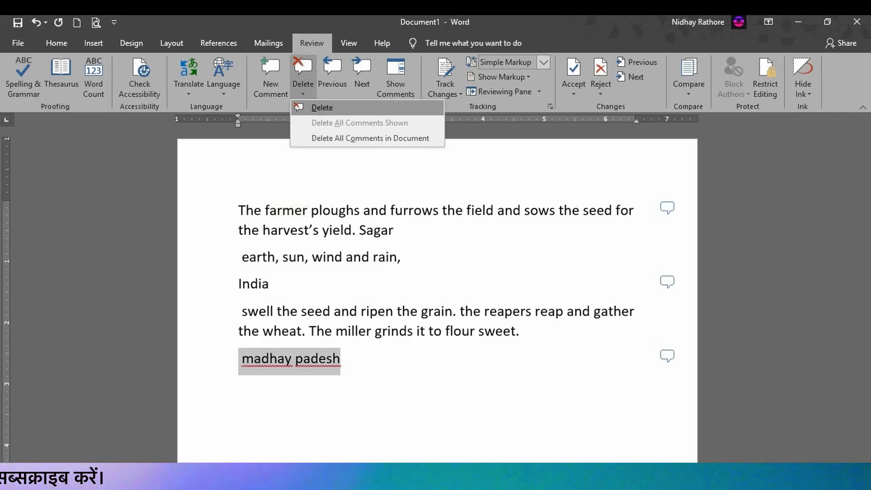
left_click(369, 137)
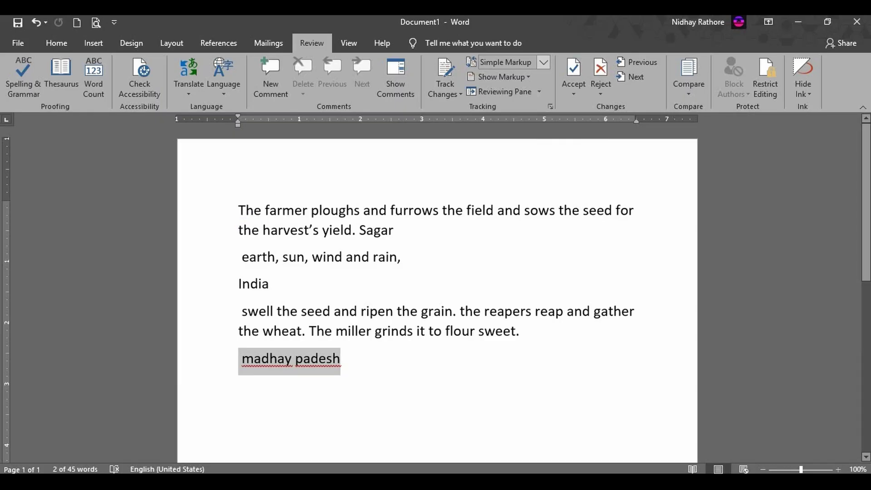
left_click_drag(239, 210, 362, 233)
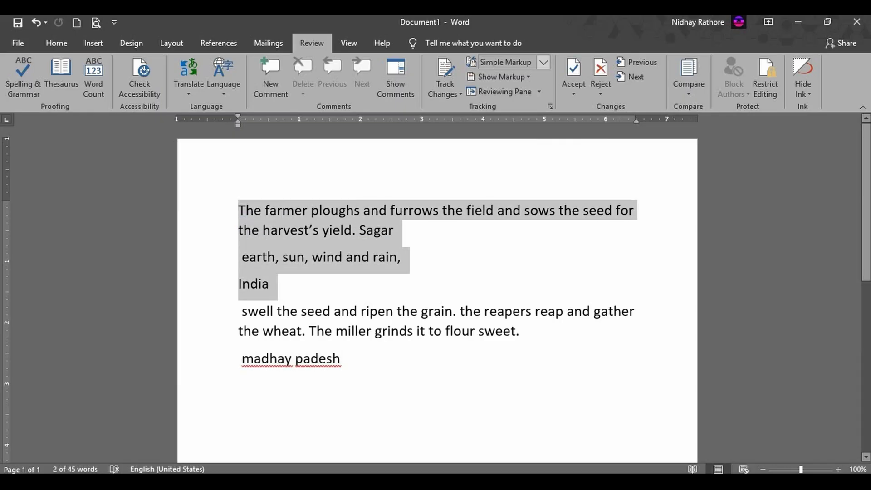
left_click(388, 210)
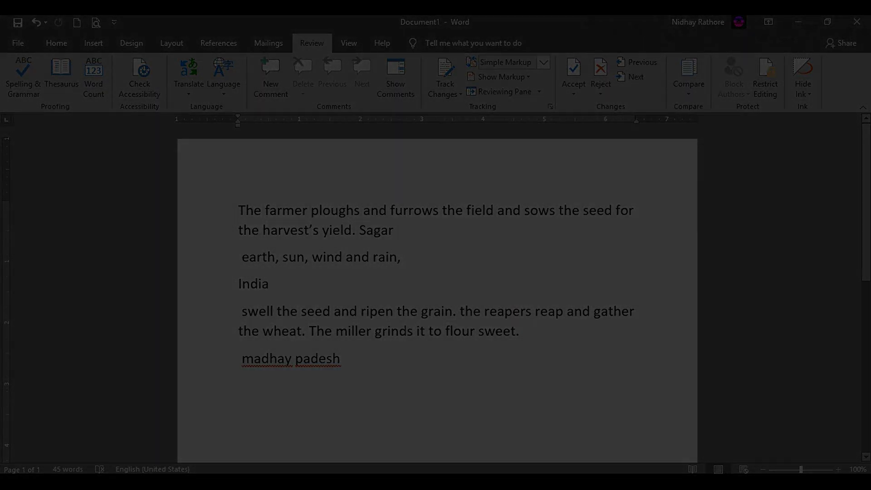